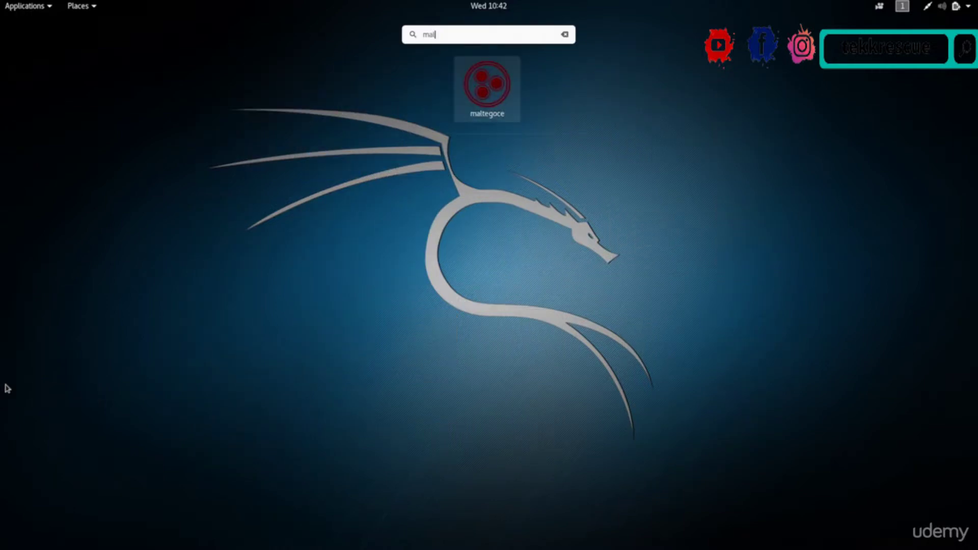
# Launch Maltego from the application search and install the PassiveTotal transform set from the Transform Hub
pyautogui.press('Return')
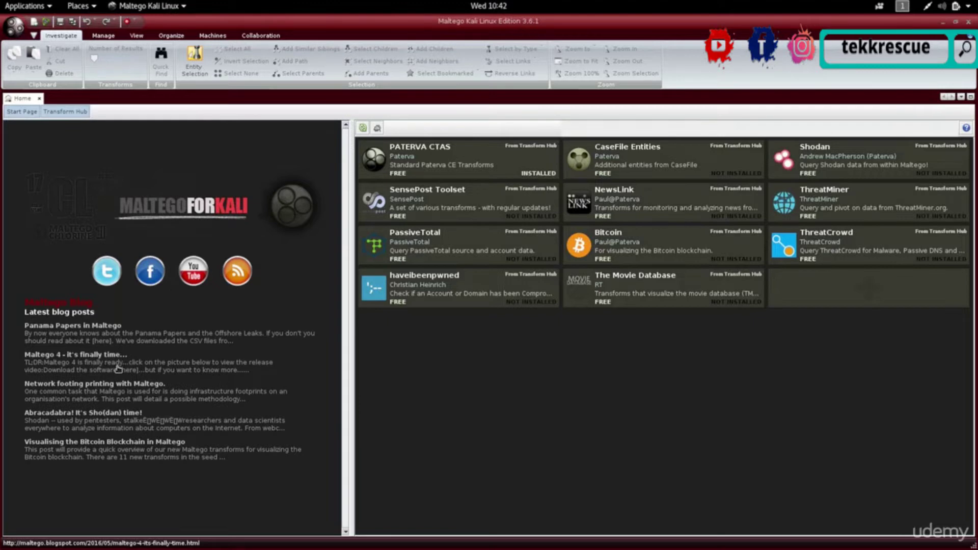
pyautogui.moveTo(382, 307)
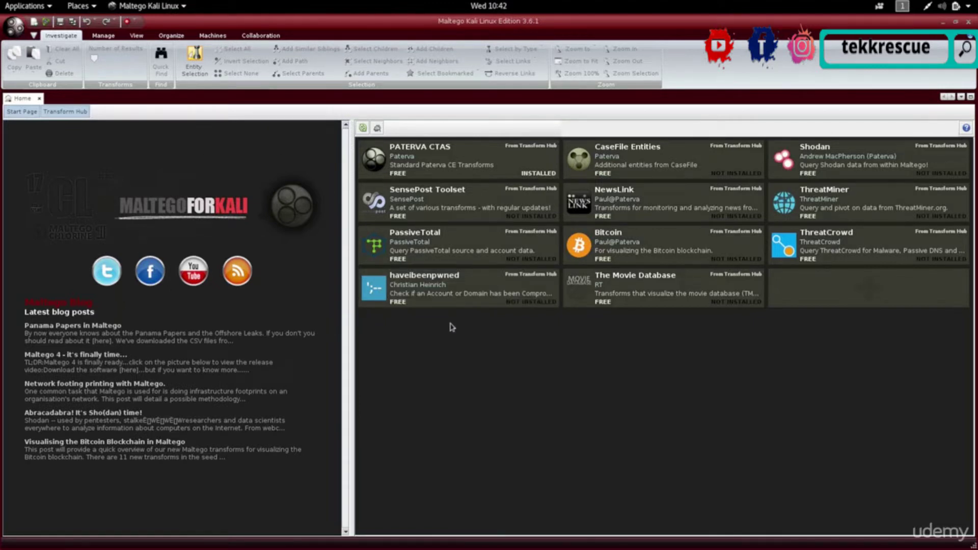
pyautogui.moveTo(488, 252)
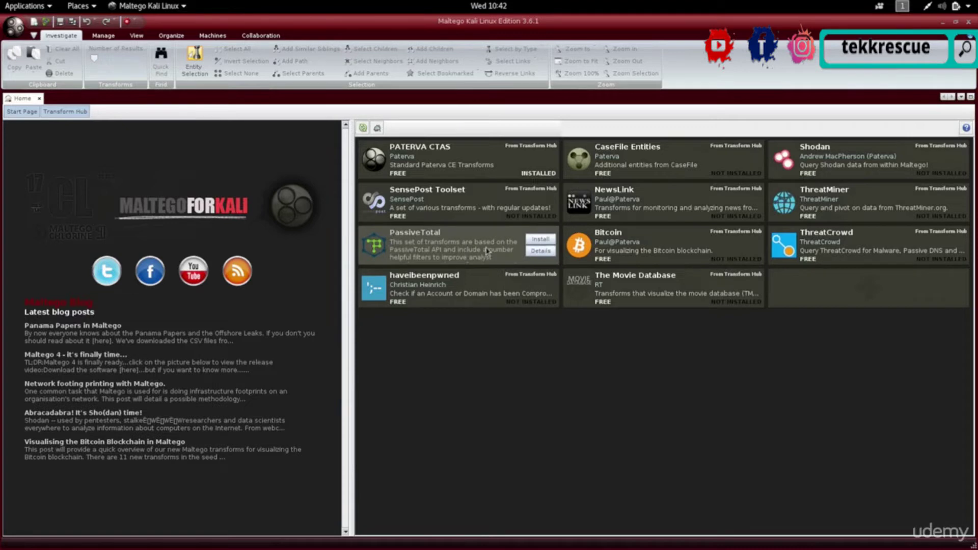
pyautogui.moveTo(499, 164)
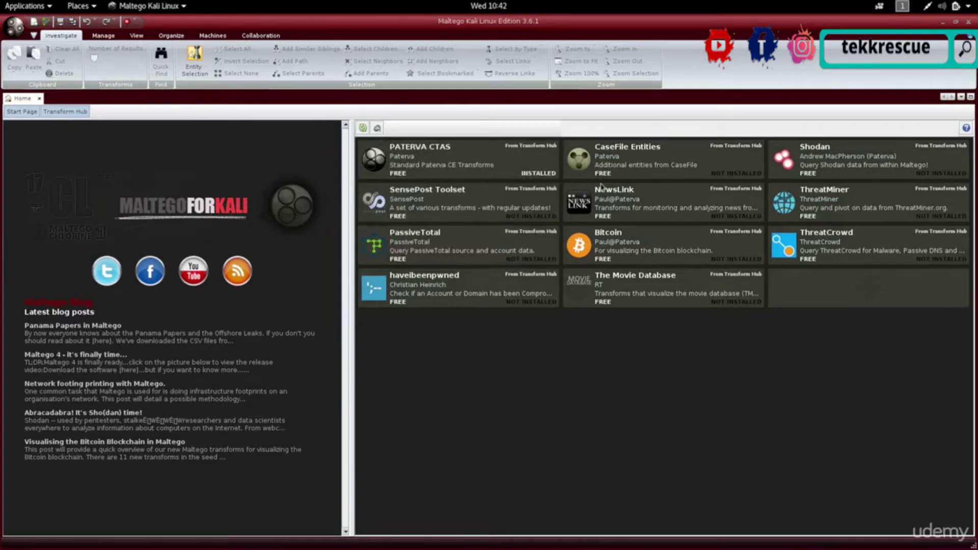
pyautogui.moveTo(625, 177)
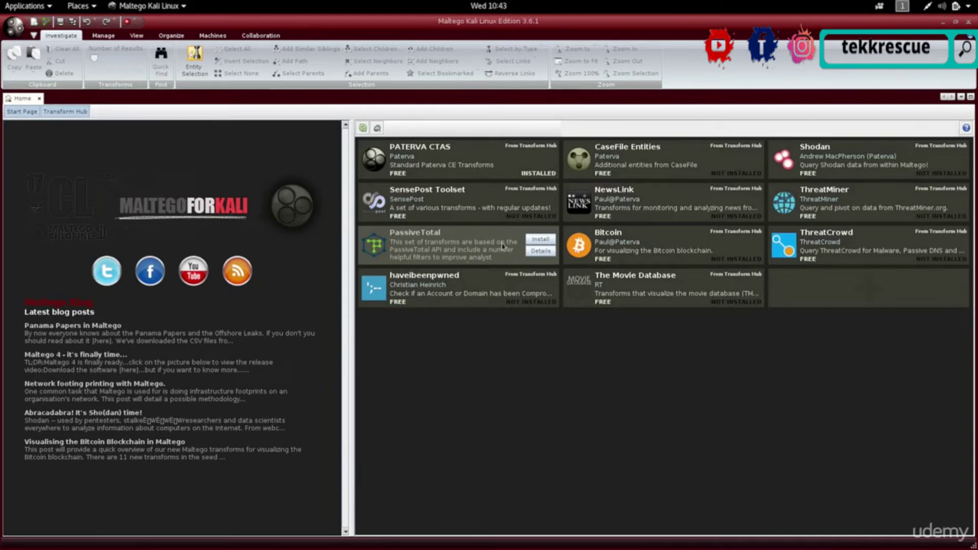
pyautogui.click(532, 244)
pyautogui.click(468, 315)
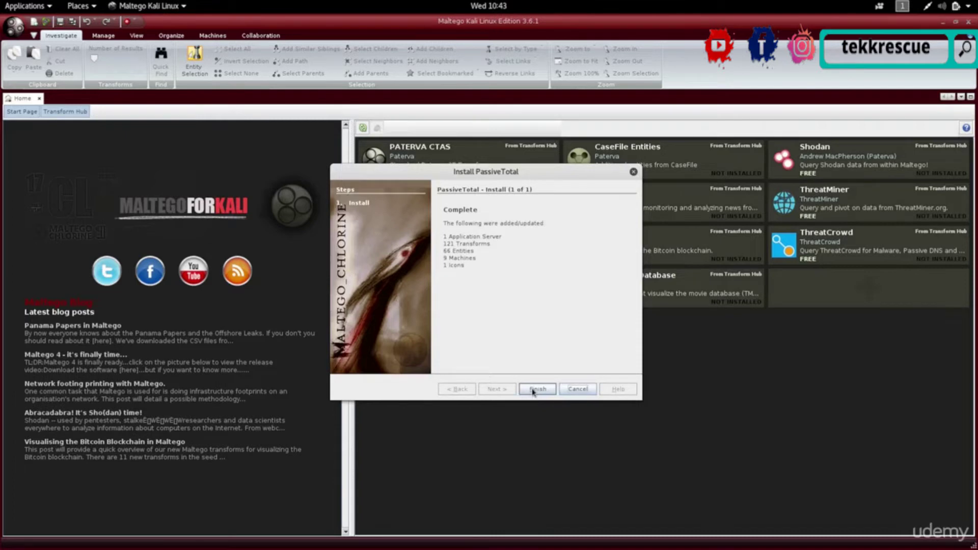
pyautogui.click(534, 391)
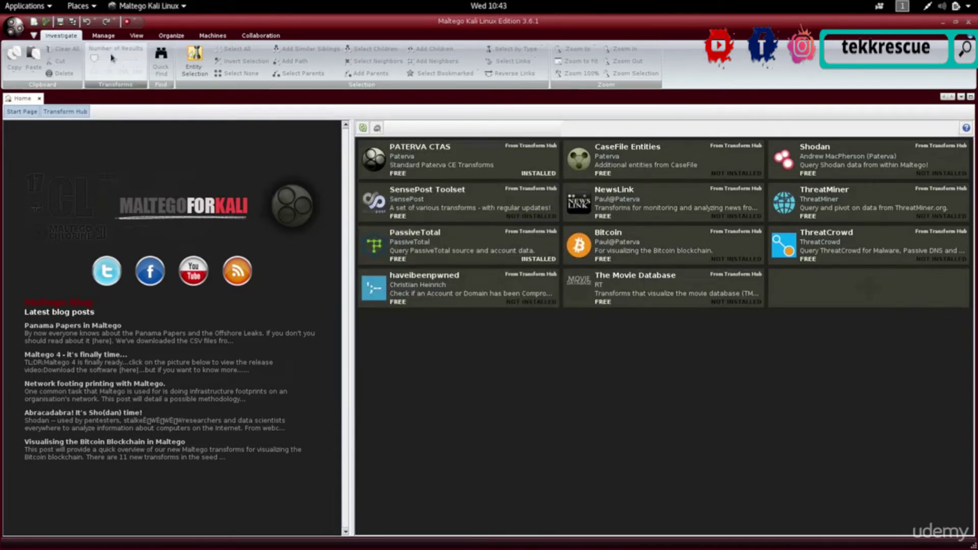
# Create a new graph, browse the entity categories, and place an Infrastructure Domain entity near the middle of the graph
pyautogui.click(34, 23)
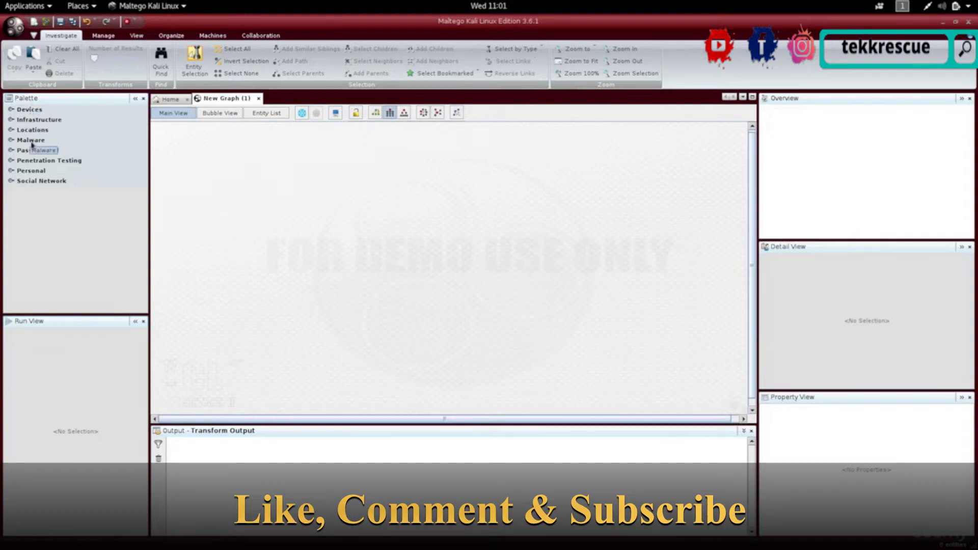
pyautogui.click(10, 172)
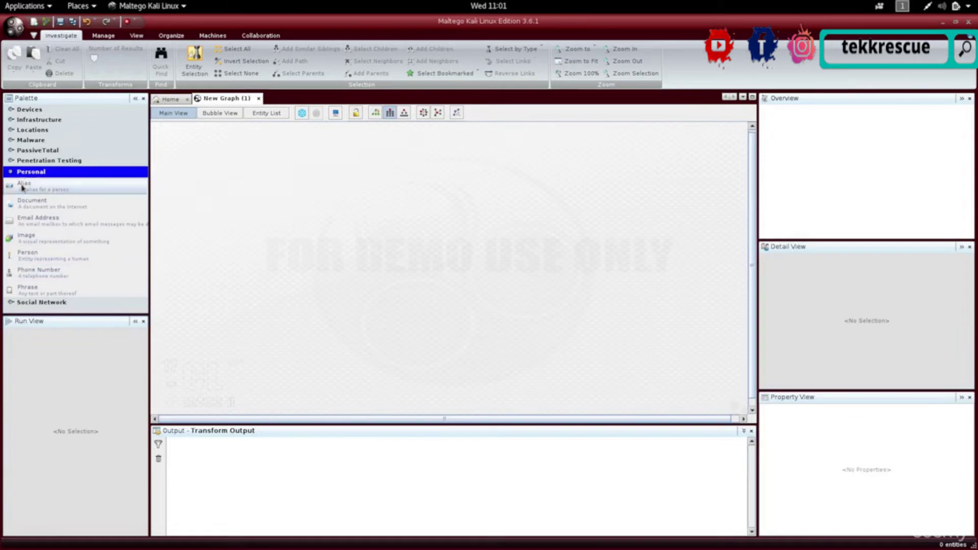
pyautogui.click(10, 173)
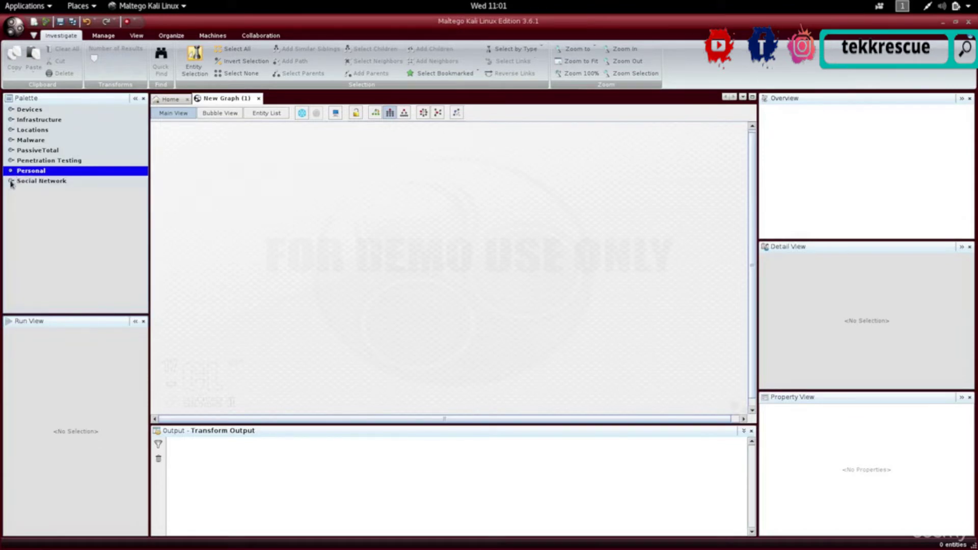
pyautogui.click(11, 182)
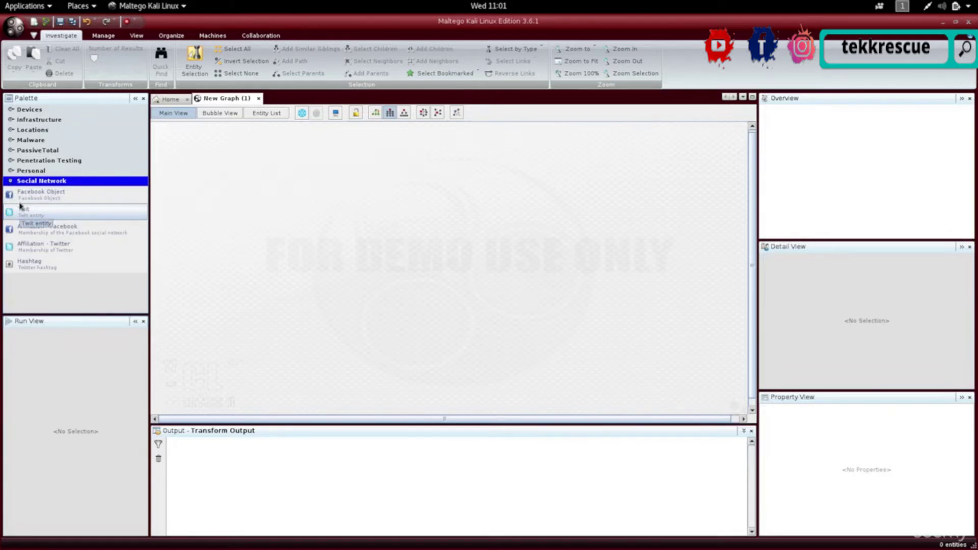
pyautogui.click(10, 182)
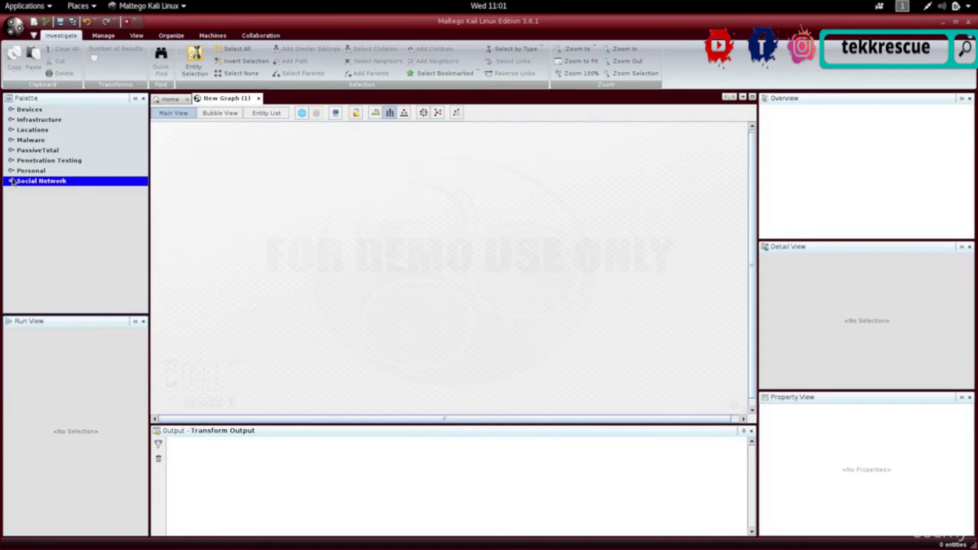
pyautogui.click(12, 120)
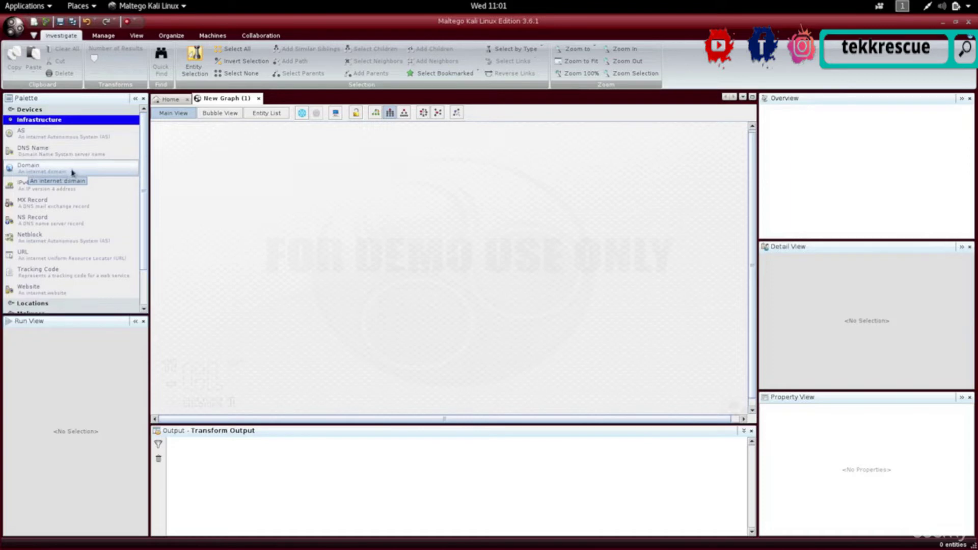
pyautogui.moveTo(72, 170); pyautogui.dragTo(438, 244)
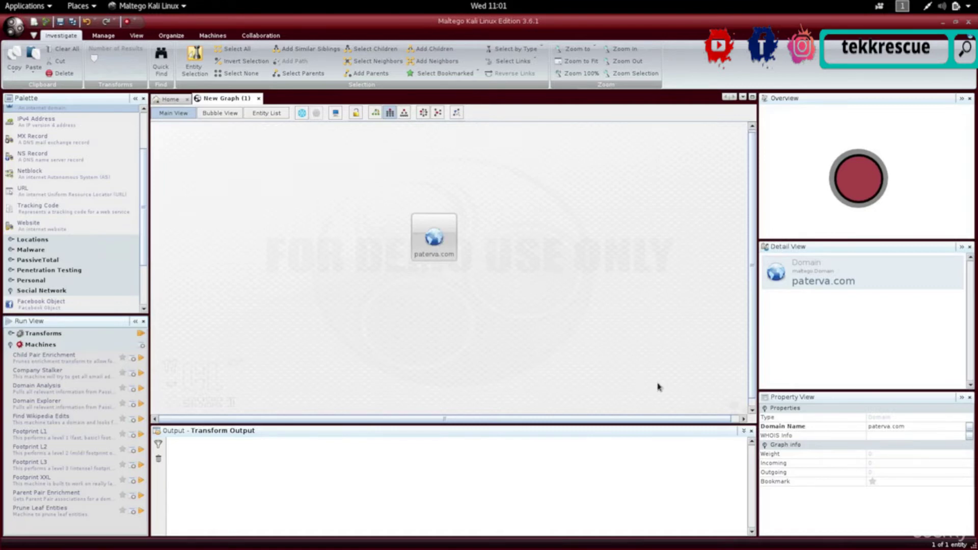
# Set the Domain entity's domain name to isecur1ty.org
pyautogui.click(882, 426)
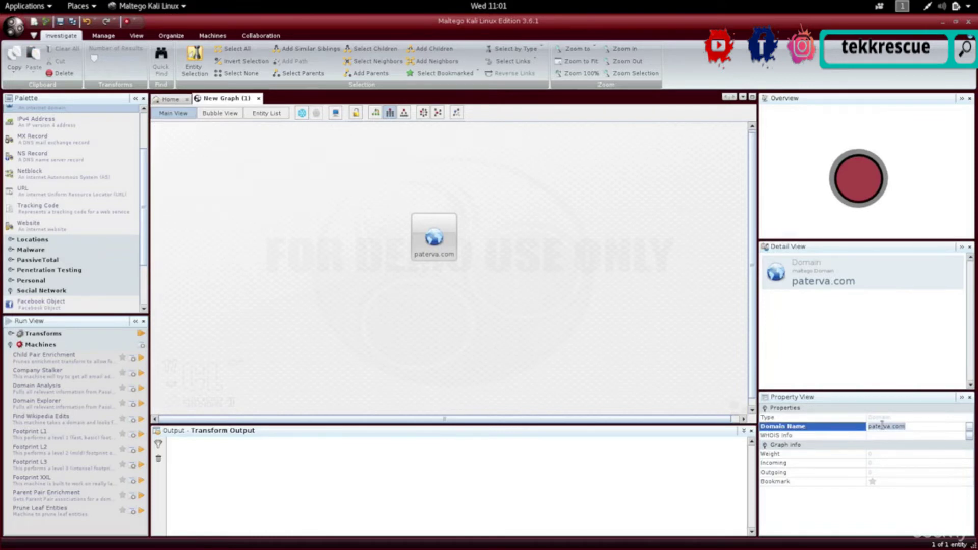
pyautogui.press('BackSpace')
pyautogui.write('isecur1ty.org')
pyautogui.press('Return')
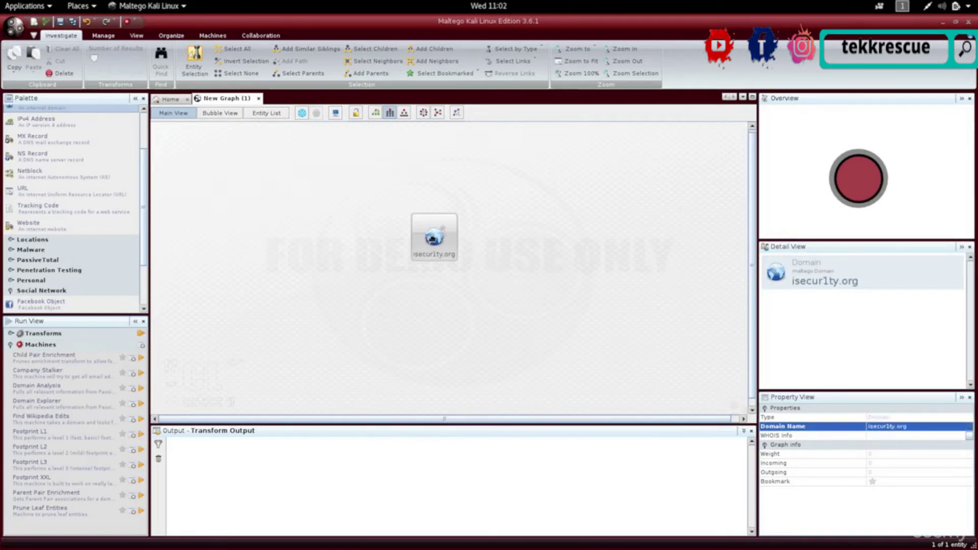
pyautogui.click(434, 238)
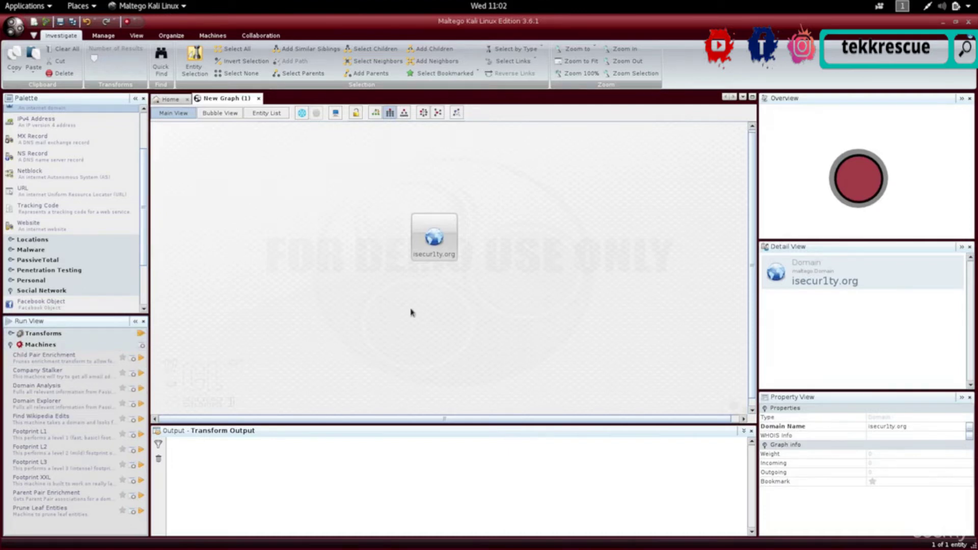
pyautogui.moveTo(436, 248)
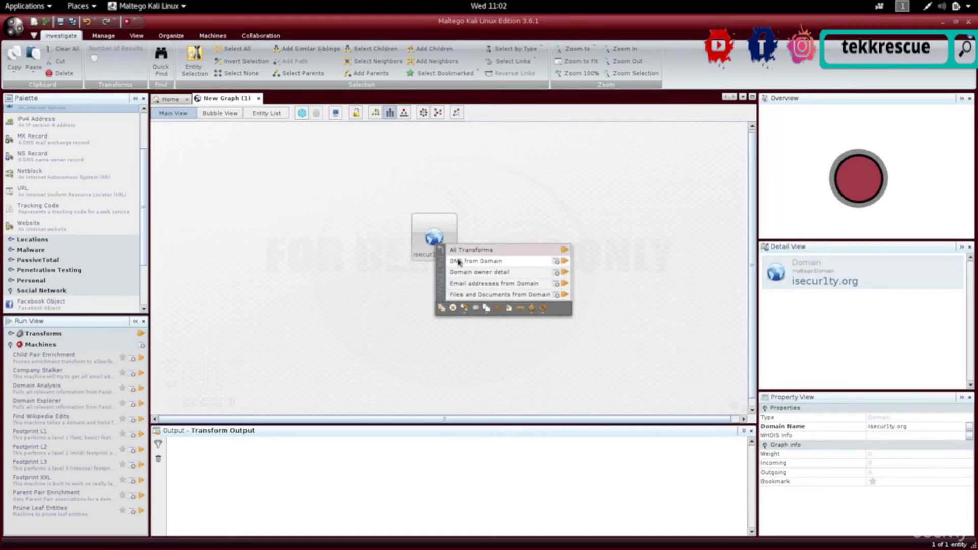
pyautogui.click(509, 264)
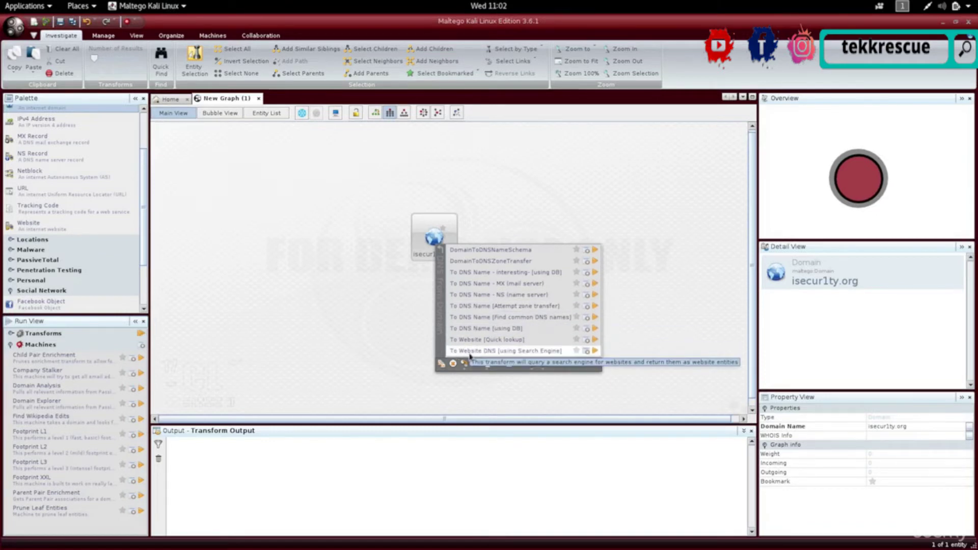
pyautogui.click(528, 353)
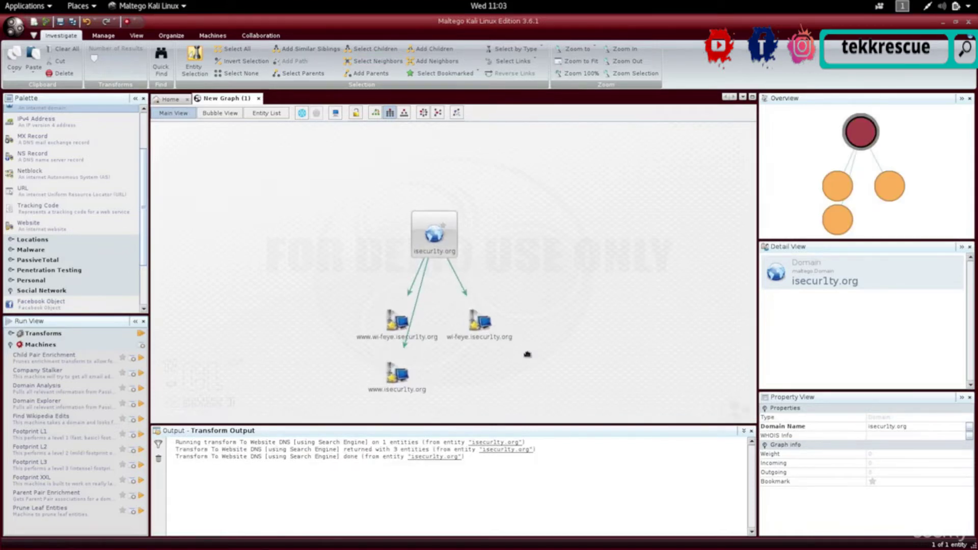
pyautogui.click(397, 377)
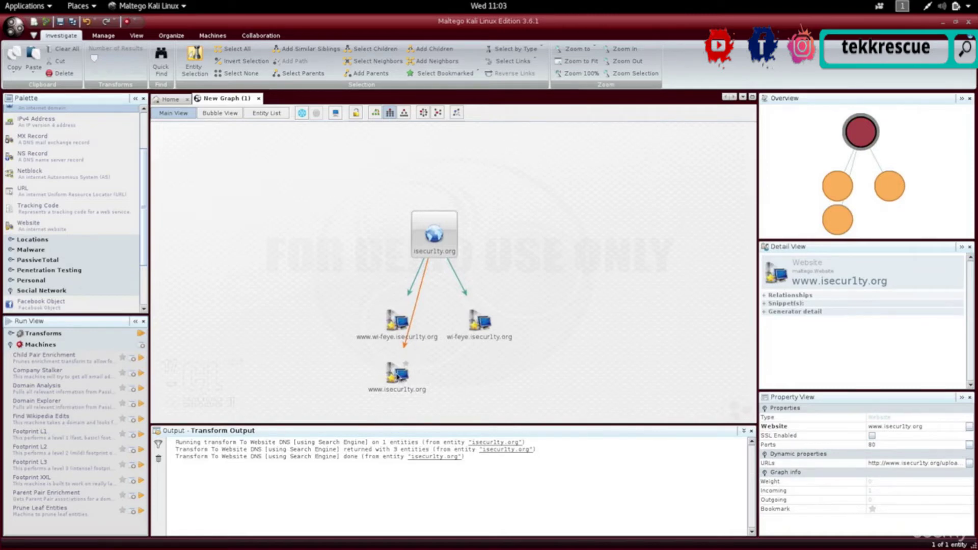
pyautogui.click(396, 374)
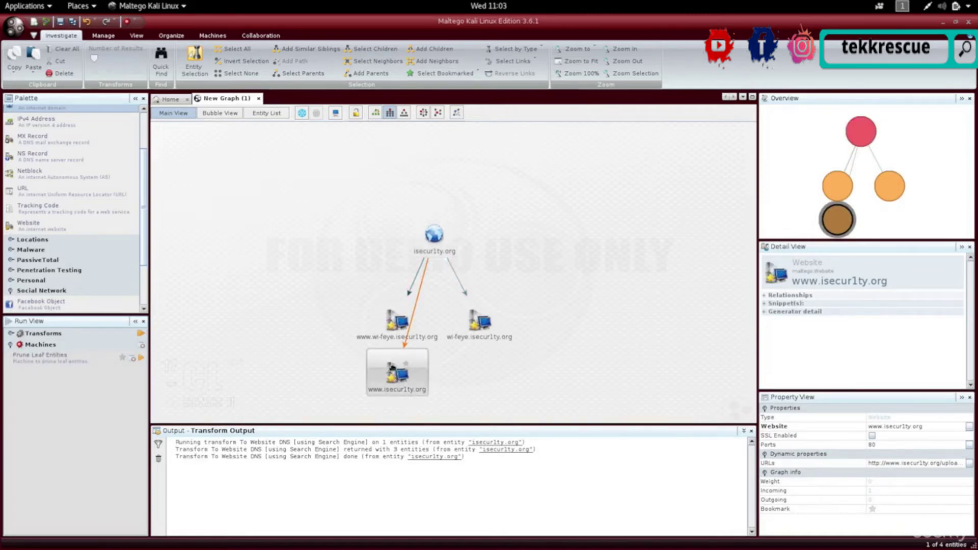
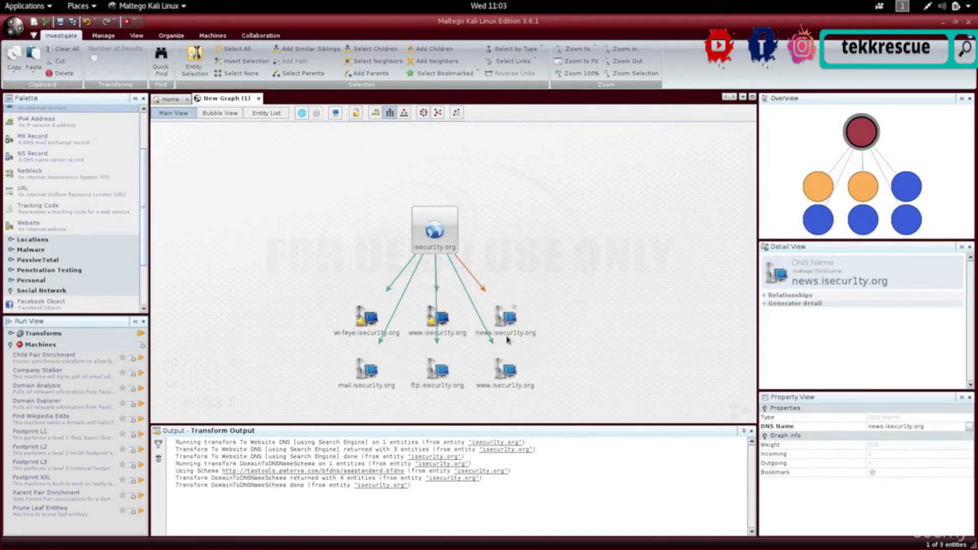
pyautogui.click(446, 332)
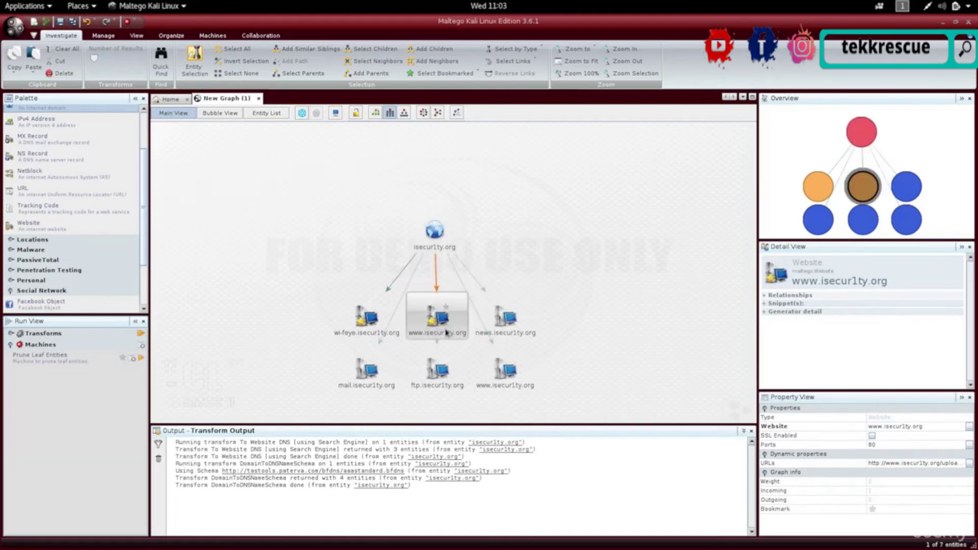
pyautogui.click(507, 374)
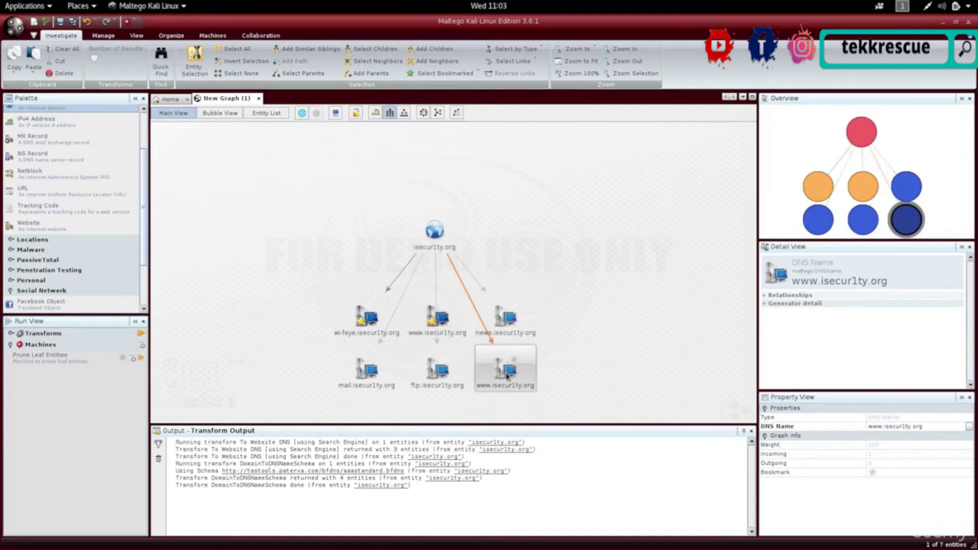
pyautogui.press('Delete')
pyautogui.press('Return')
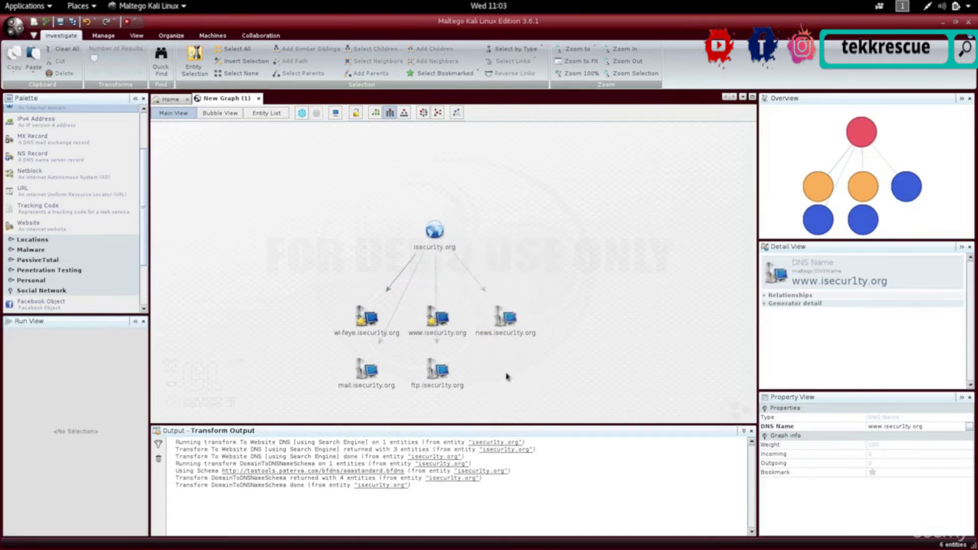
# Examine the ftp, mail, news and wi-feye subdomain entities linked to the isecur1ty.org domain
pyautogui.click(430, 386)
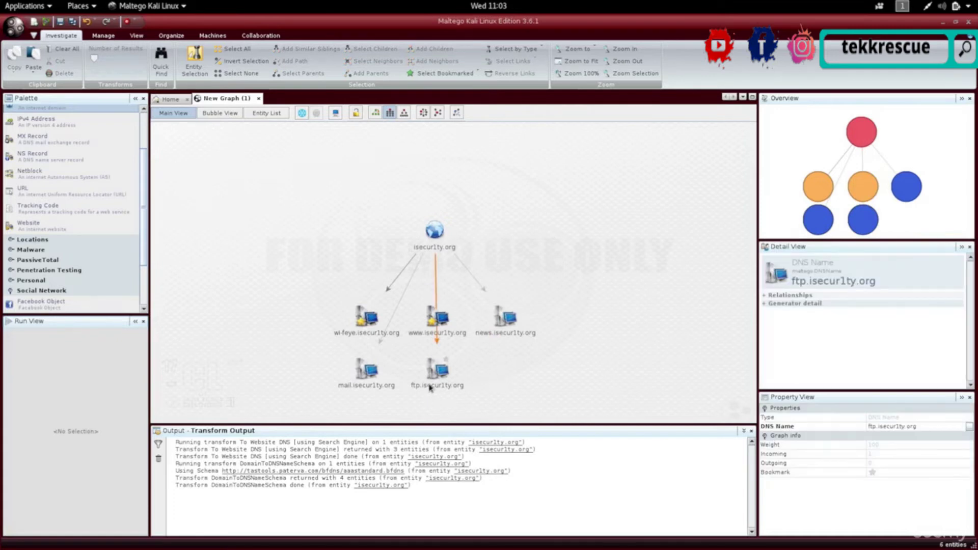
pyautogui.click(368, 386)
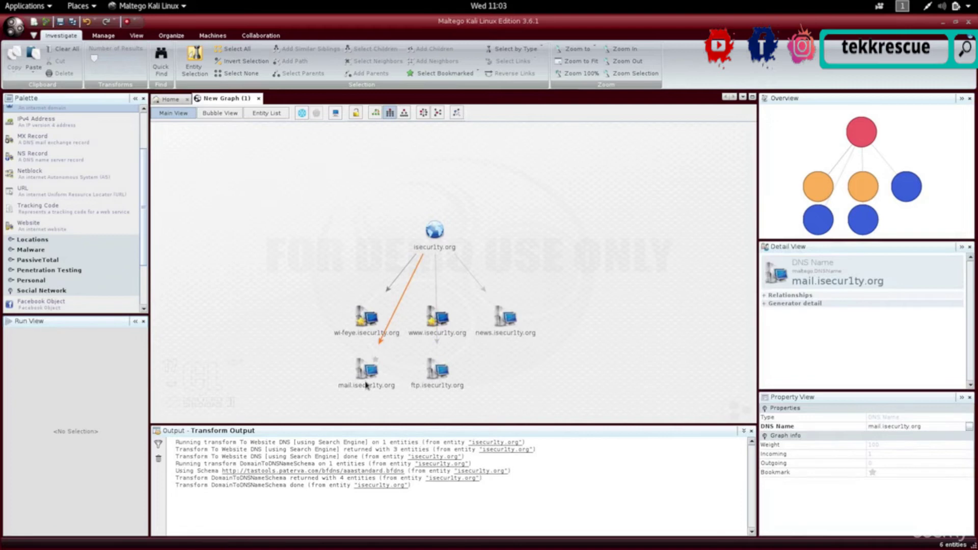
pyautogui.click(403, 391)
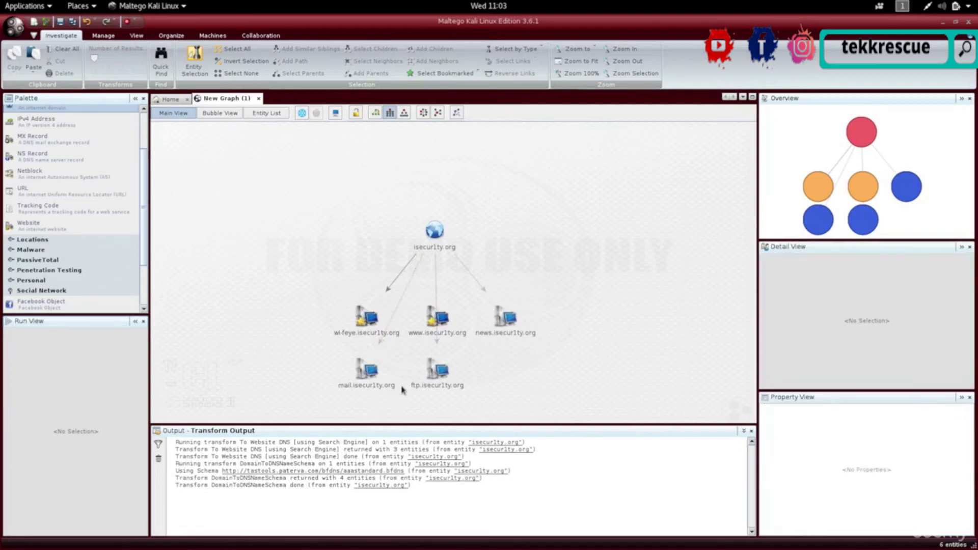
pyautogui.click(425, 390)
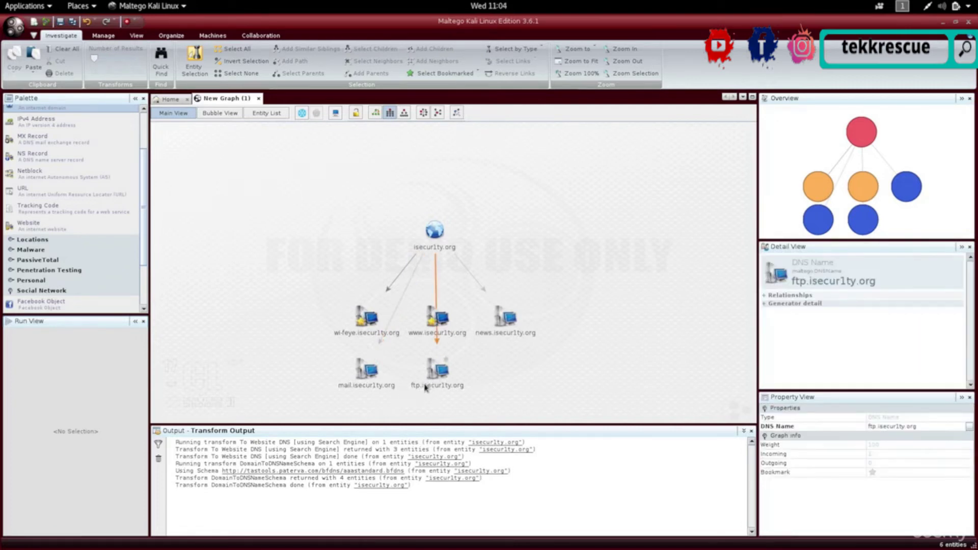
pyautogui.click(446, 395)
pyautogui.click(432, 388)
pyautogui.click(474, 356)
pyautogui.click(505, 316)
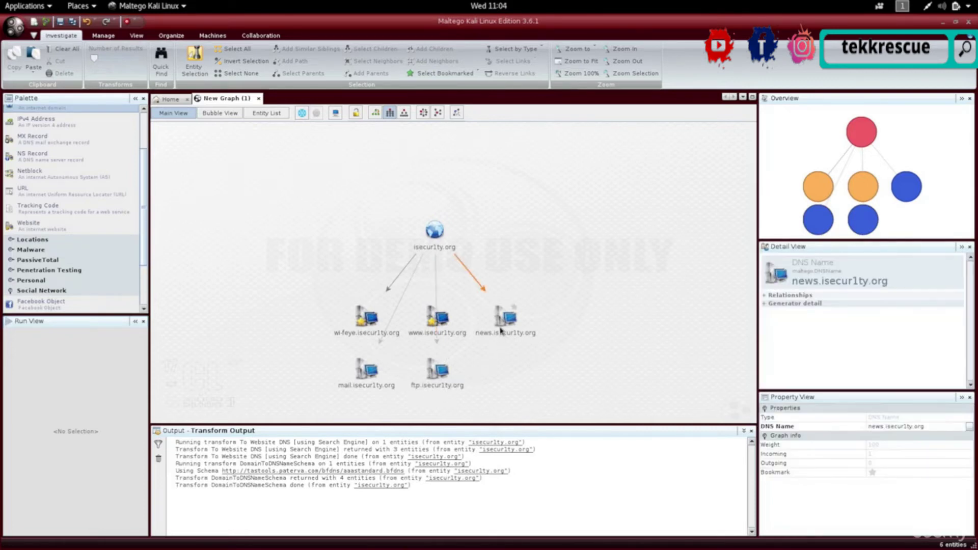
pyautogui.click(436, 275)
pyautogui.click(363, 322)
pyautogui.click(454, 352)
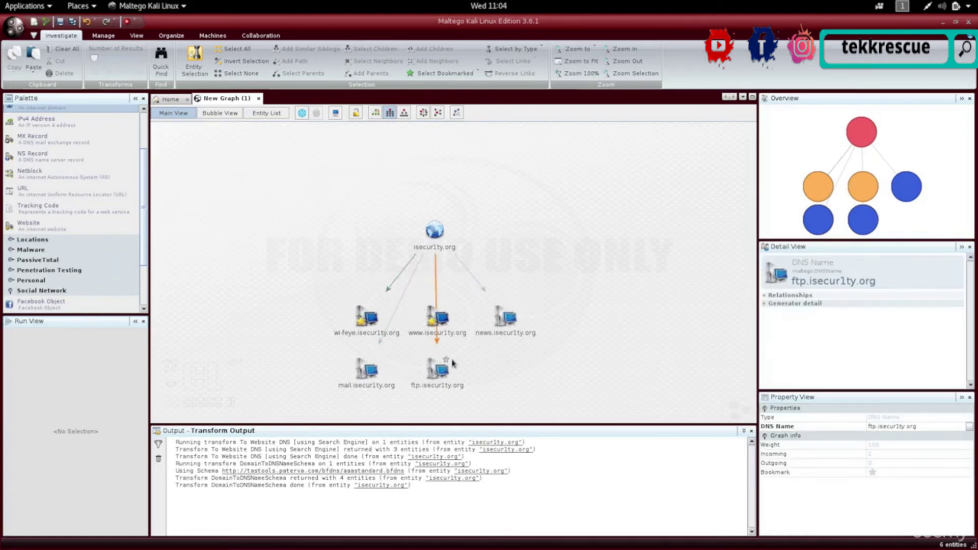
# Run the "To DNS Name - MX (mail server)" transform on the isecur1ty.org domain and view the resulting entities
pyautogui.rightClick(438, 238)
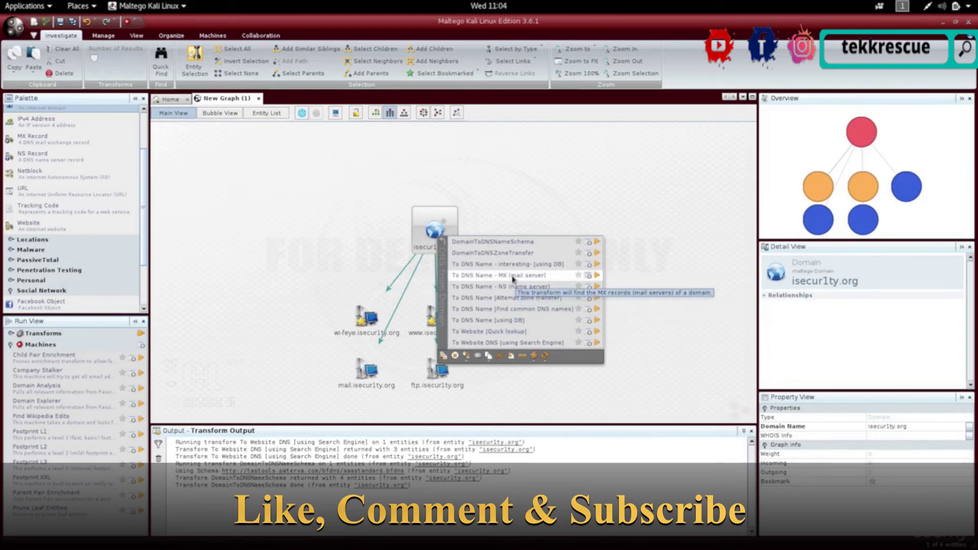
pyautogui.click(513, 277)
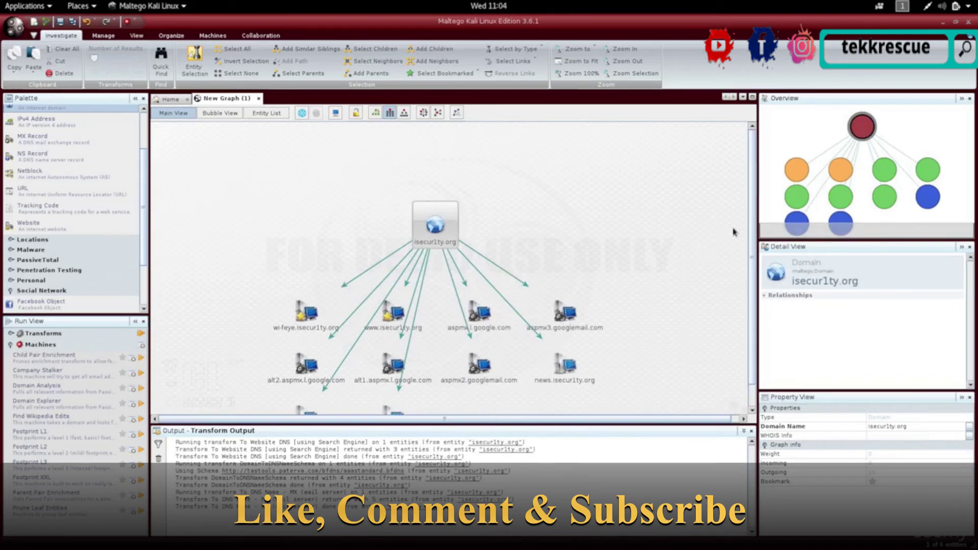
pyautogui.scroll(-1, 750, 203)
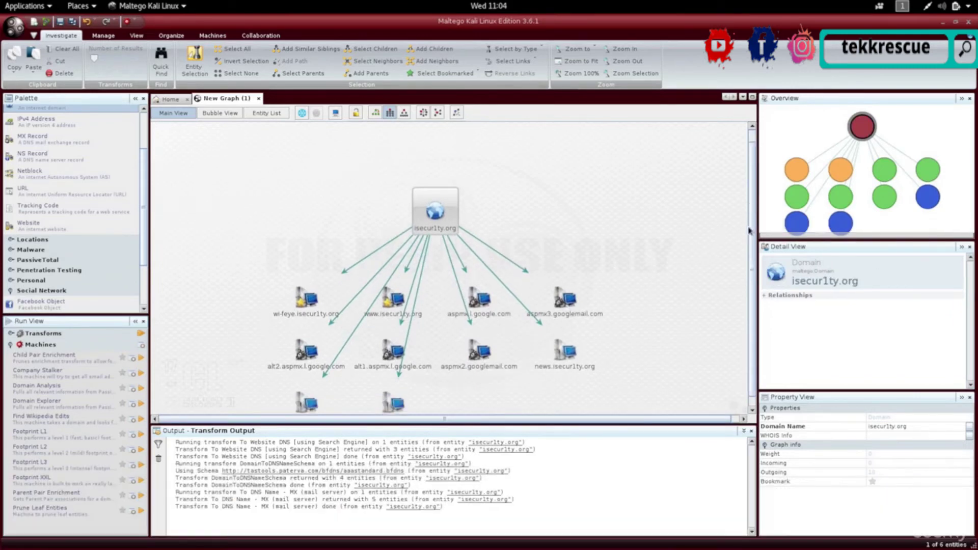
# Delete the Google mail server entities and the news.isecur1ty.org entity from the graph, and re-apply the current layout to the remaining entities
pyautogui.click(522, 303)
pyautogui.click(479, 293)
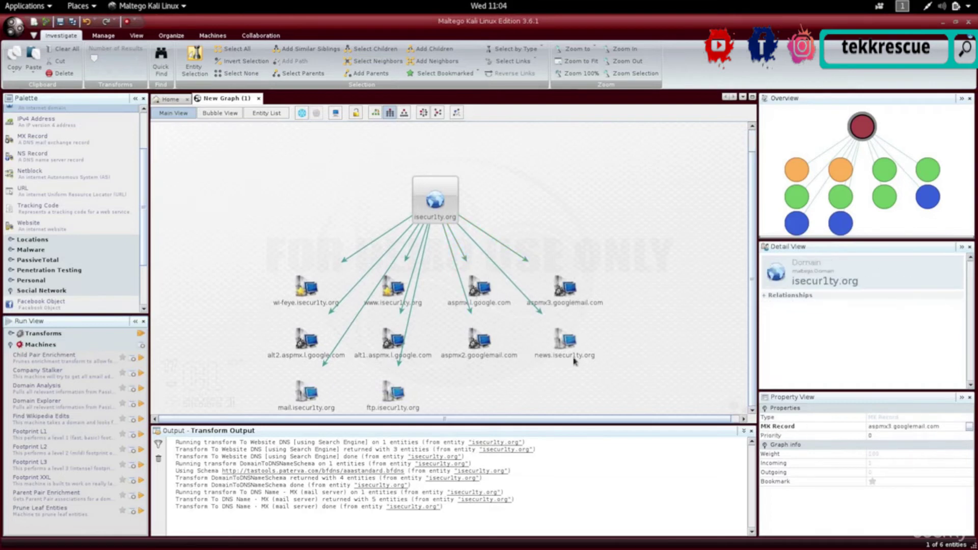
pyautogui.click(572, 299)
pyautogui.click(378, 345)
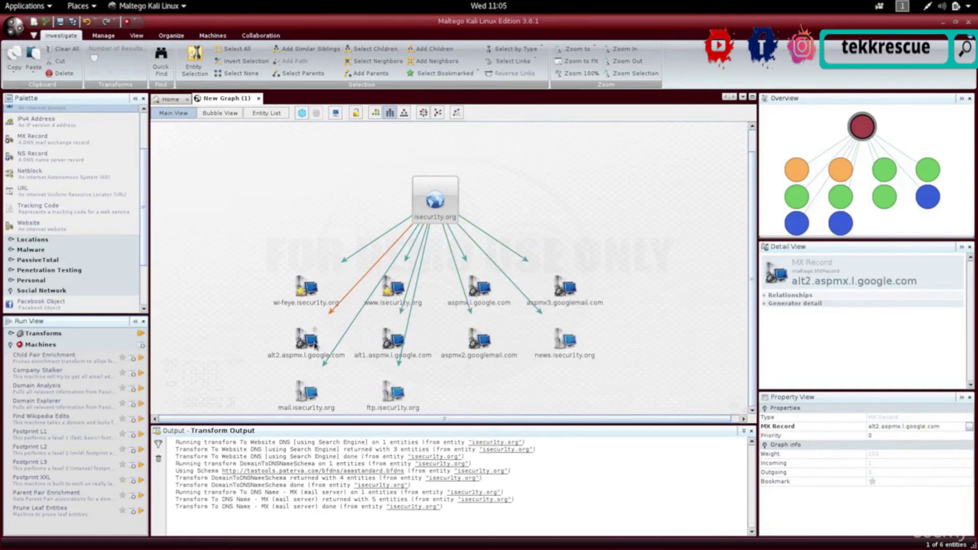
pyautogui.click(242, 343)
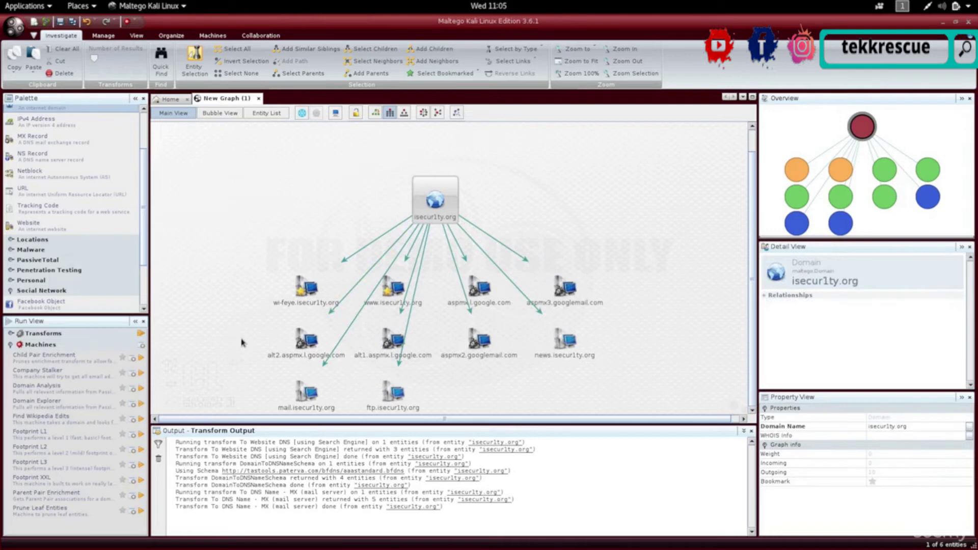
pyautogui.moveTo(242, 339); pyautogui.dragTo(611, 374)
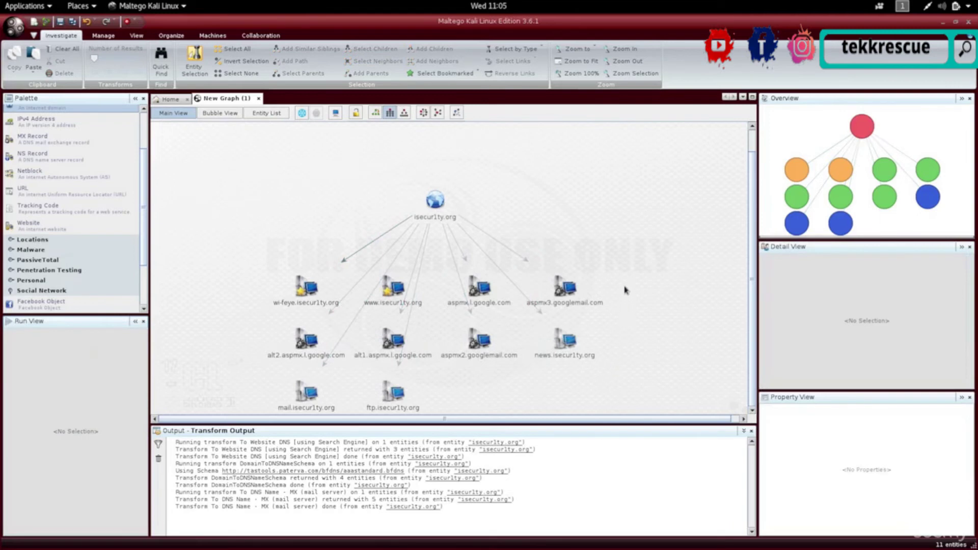
pyautogui.moveTo(624, 285); pyautogui.dragTo(462, 366)
pyautogui.moveTo(337, 355)
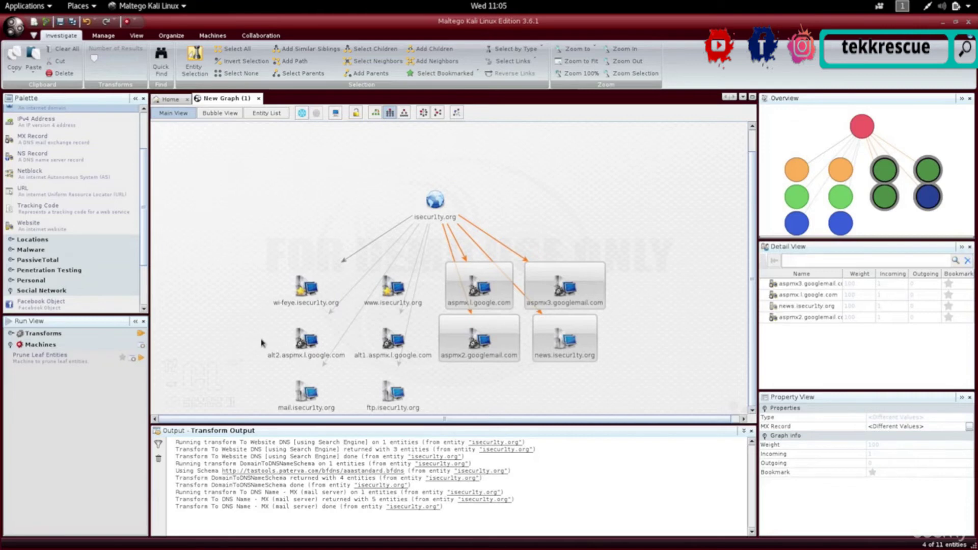
pyautogui.press('Delete')
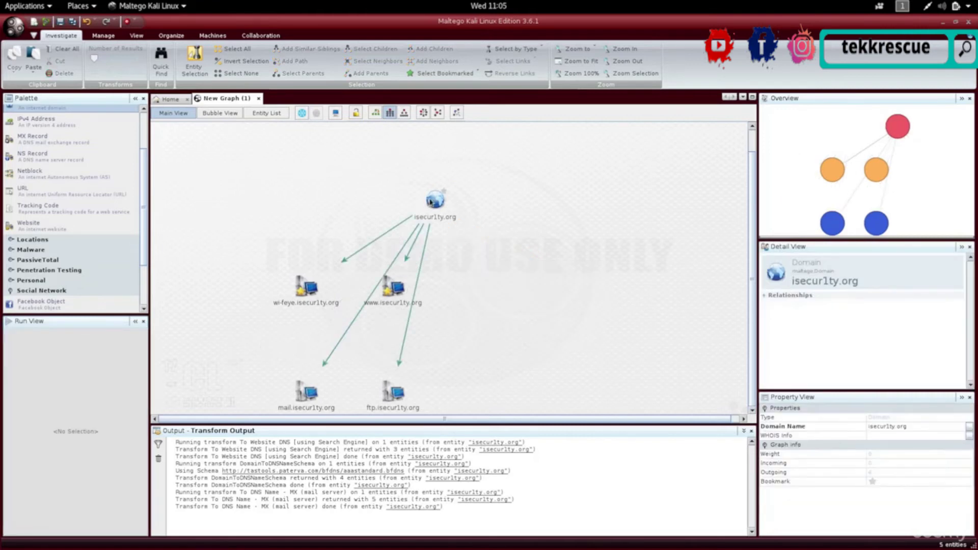
pyautogui.click(390, 113)
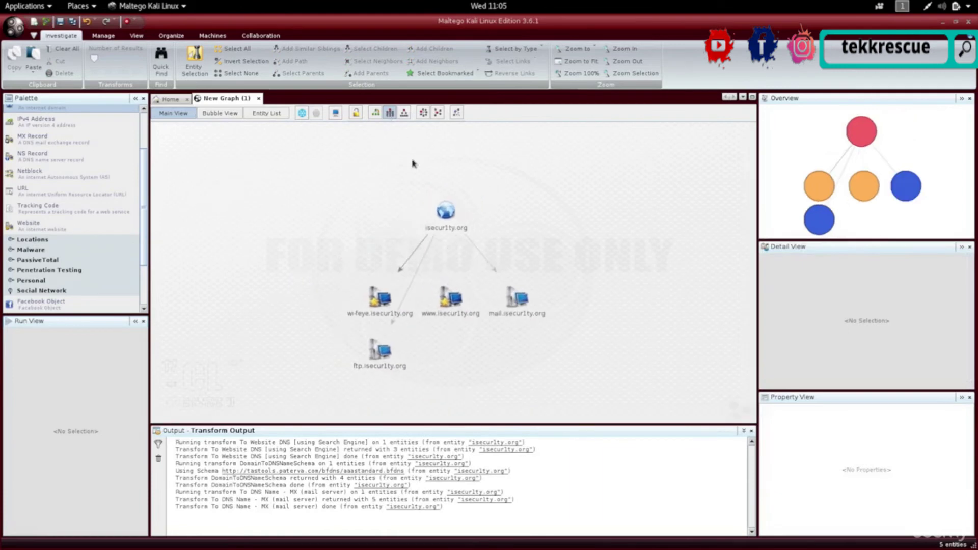
pyautogui.click(380, 306)
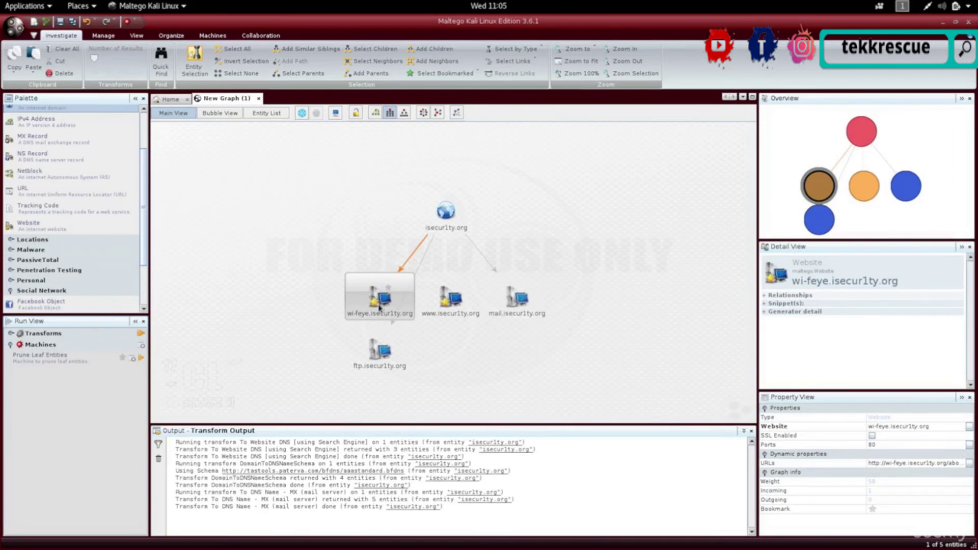
pyautogui.rightClick(379, 308)
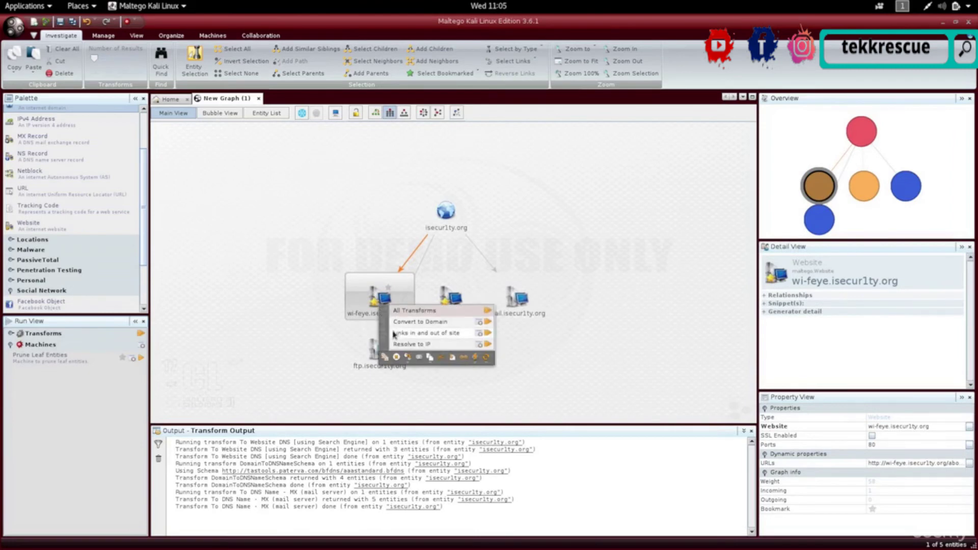
pyautogui.click(362, 253)
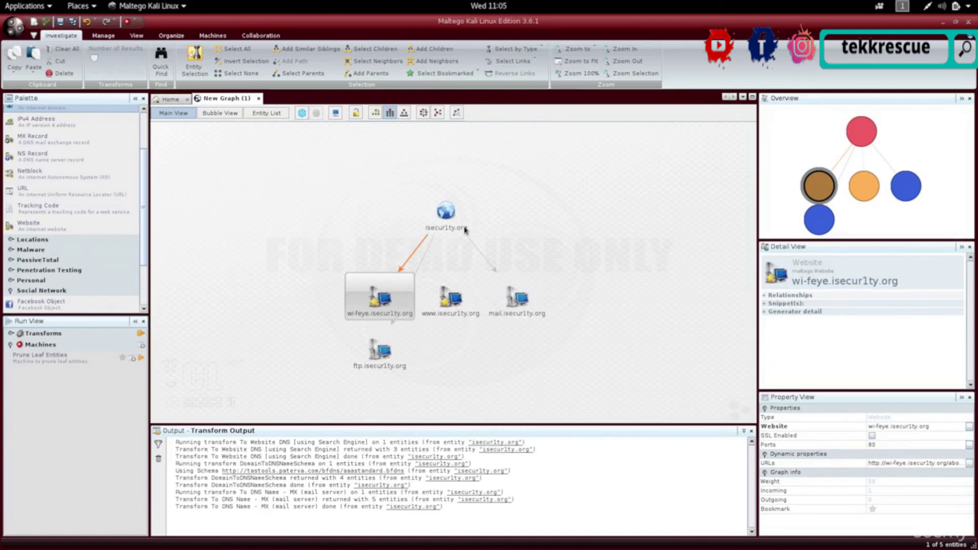
# Run all "Domain owner detail" transforms on the isecur1ty.org domain and view the resulting email address entities
pyautogui.click(443, 213)
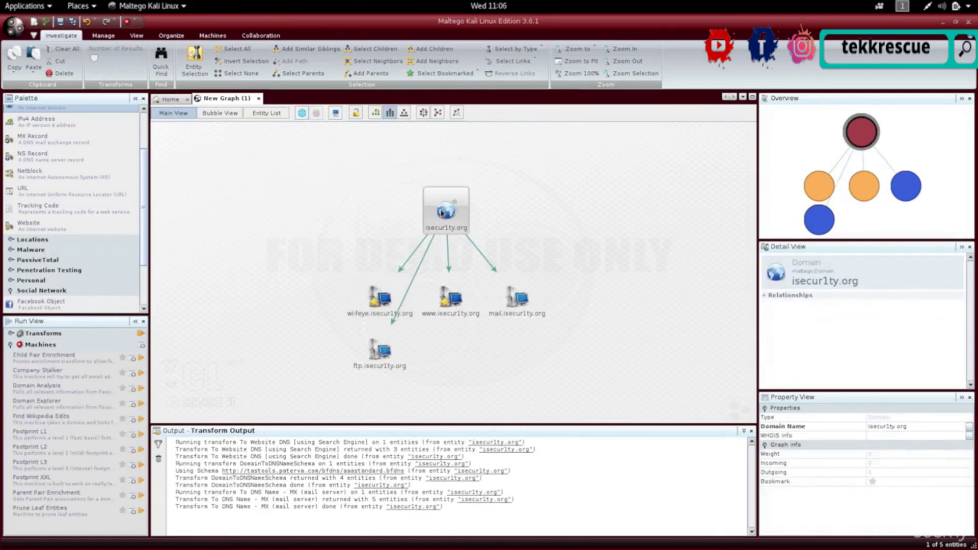
pyautogui.rightClick(443, 213)
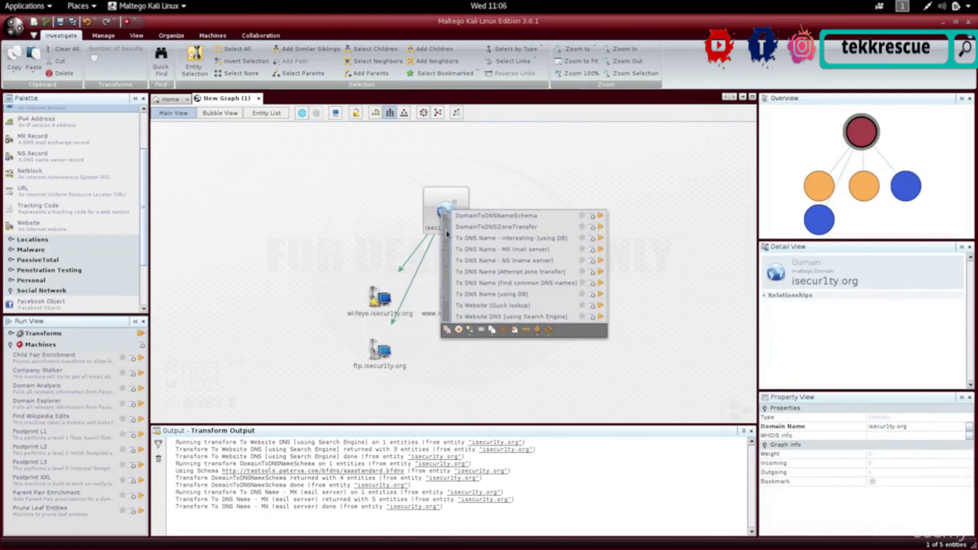
pyautogui.click(448, 233)
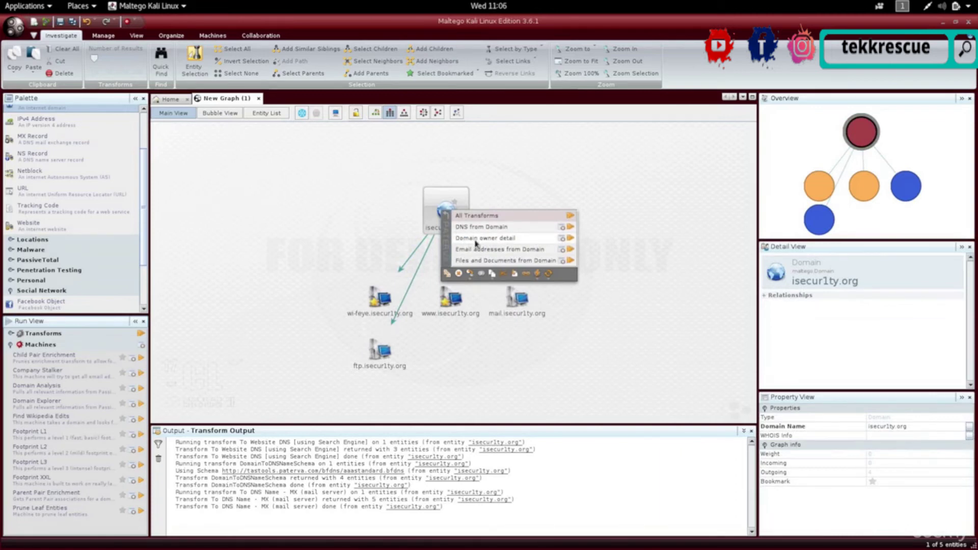
pyautogui.click(523, 243)
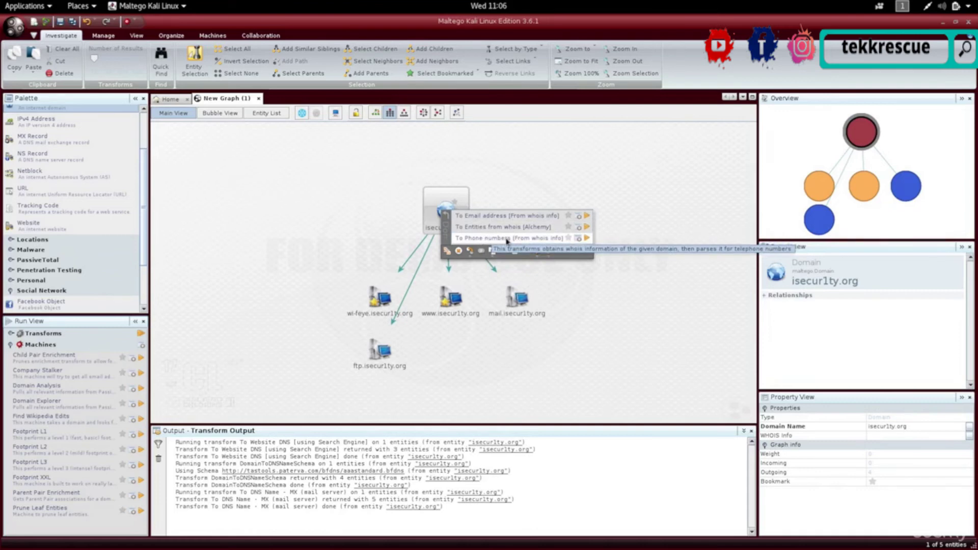
pyautogui.click(446, 227)
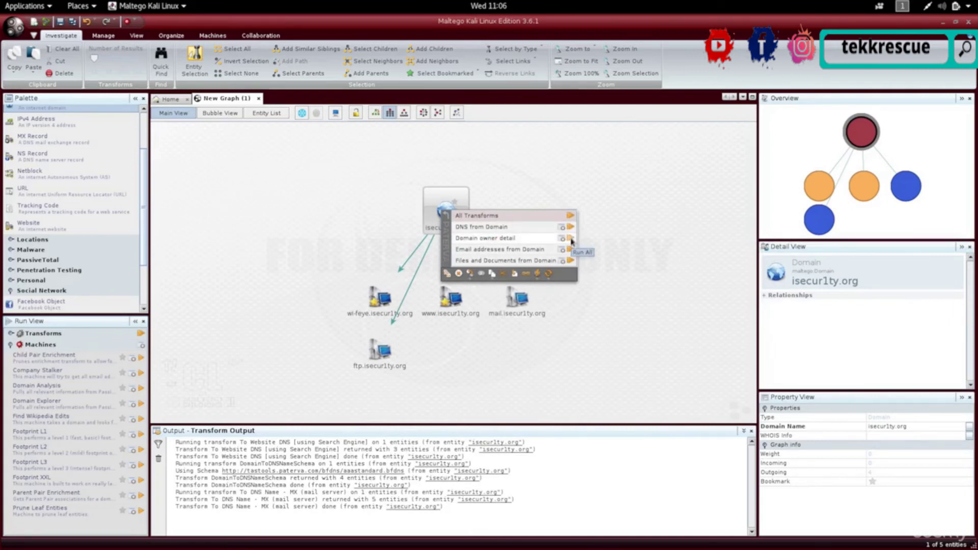
pyautogui.click(571, 239)
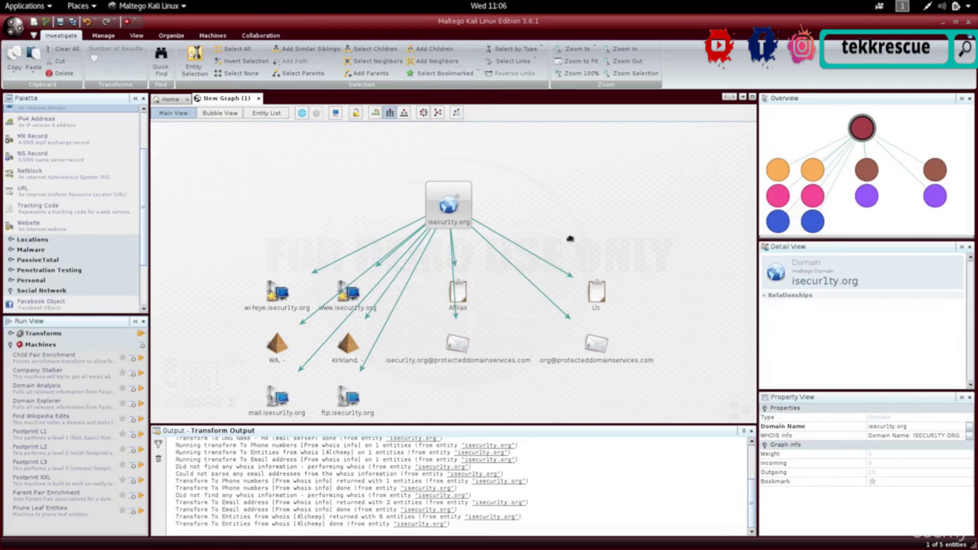
pyautogui.click(596, 343)
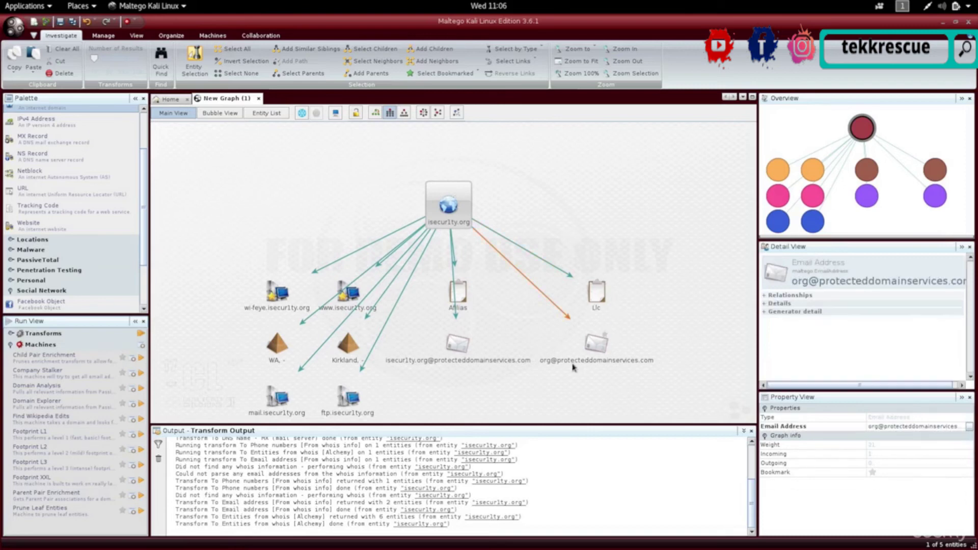
pyautogui.click(559, 378)
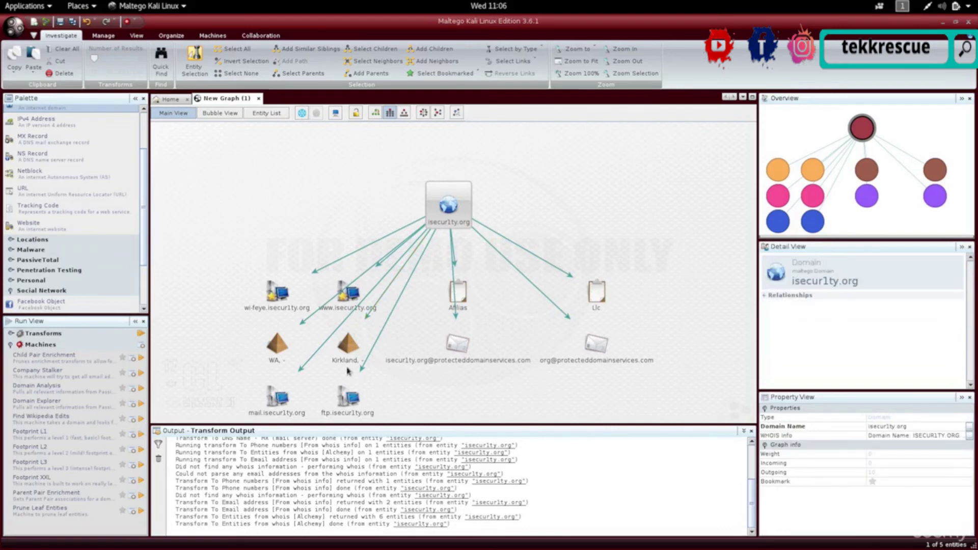
# Delete the location, phrase and email address entities produced by the domain owner transforms, keeping the domain and its four hosts
pyautogui.click(277, 366)
pyautogui.click(251, 362)
pyautogui.click(242, 345)
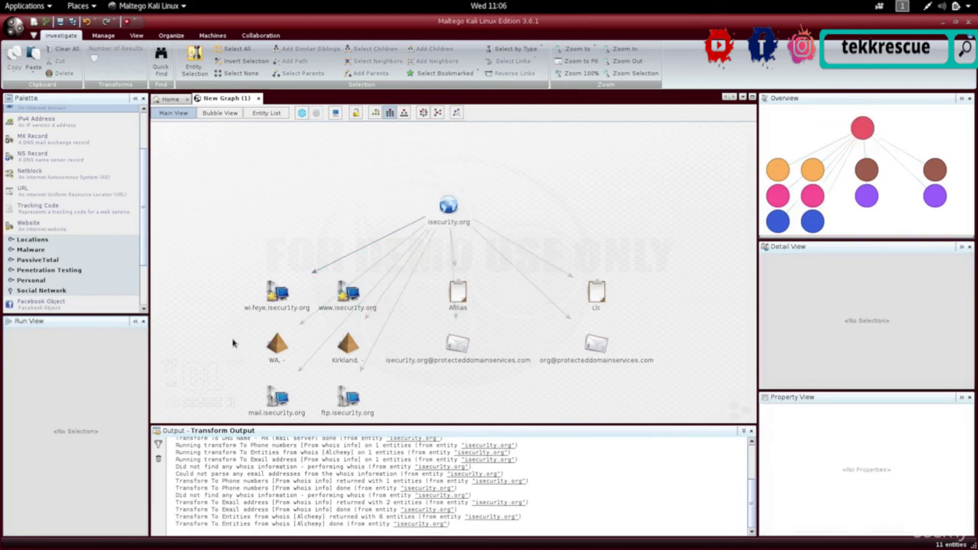
pyautogui.moveTo(233, 339); pyautogui.dragTo(674, 387)
pyautogui.press('Delete')
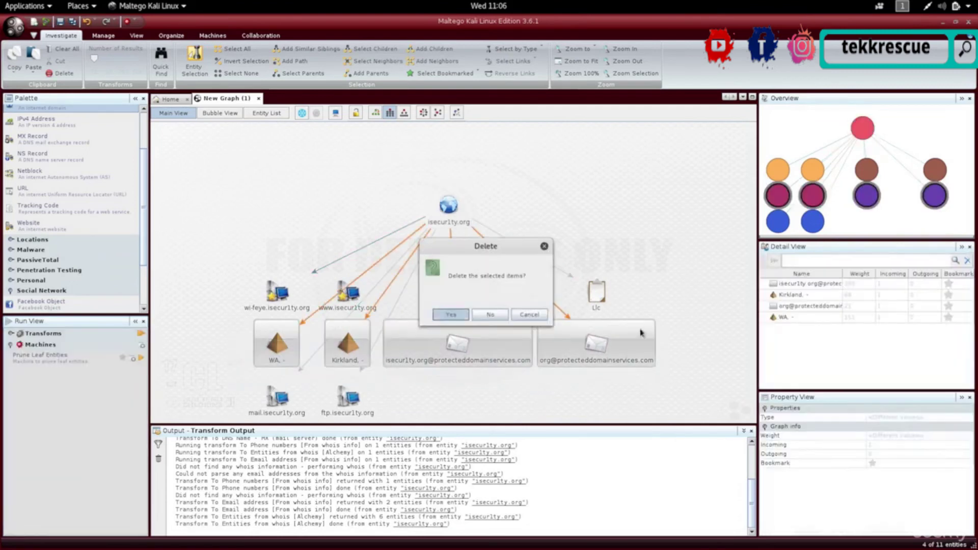
pyautogui.press('Return')
# Run all "Files and Documents from Domain" transforms on the isecur1ty.org domain and view the resulting document entities
pyautogui.click(439, 212)
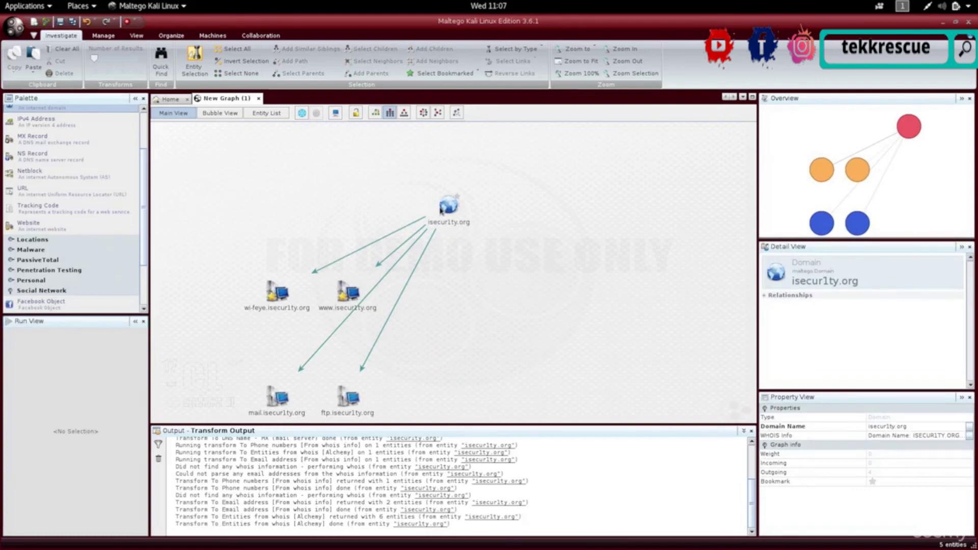
pyautogui.rightClick(441, 210)
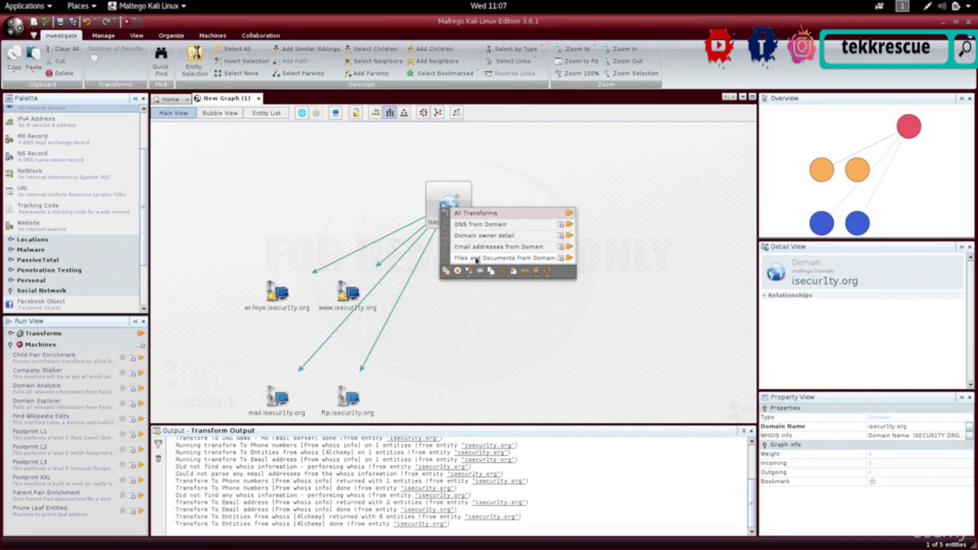
pyautogui.click(569, 257)
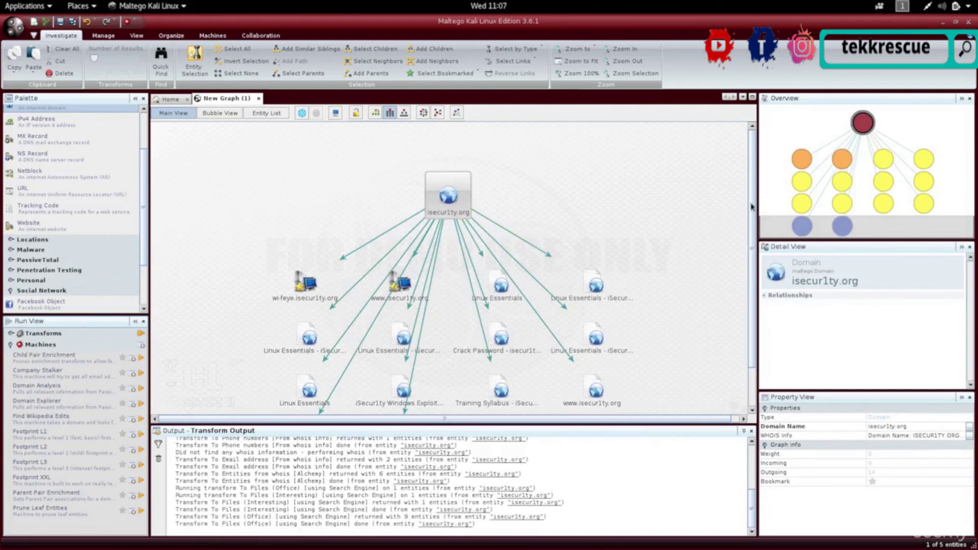
pyautogui.moveTo(753, 206); pyautogui.dragTo(756, 290)
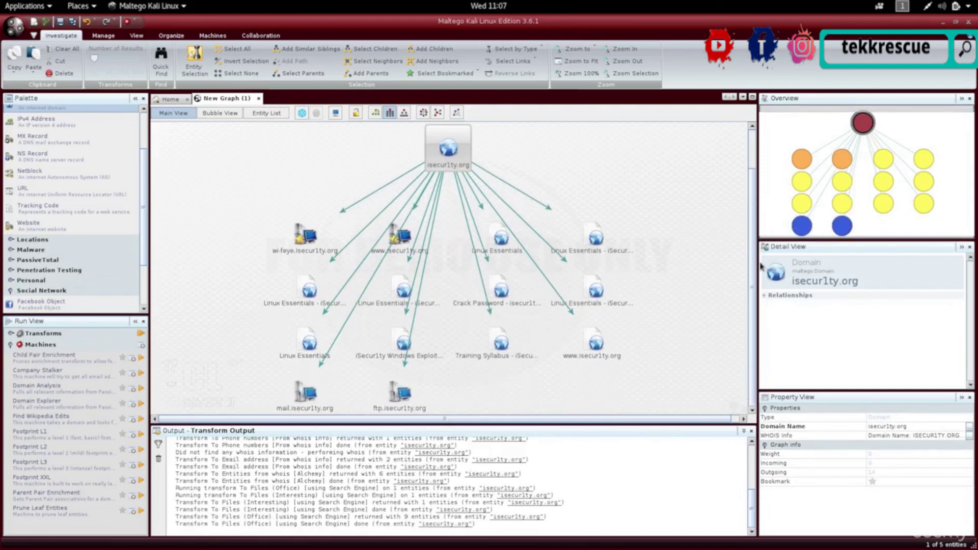